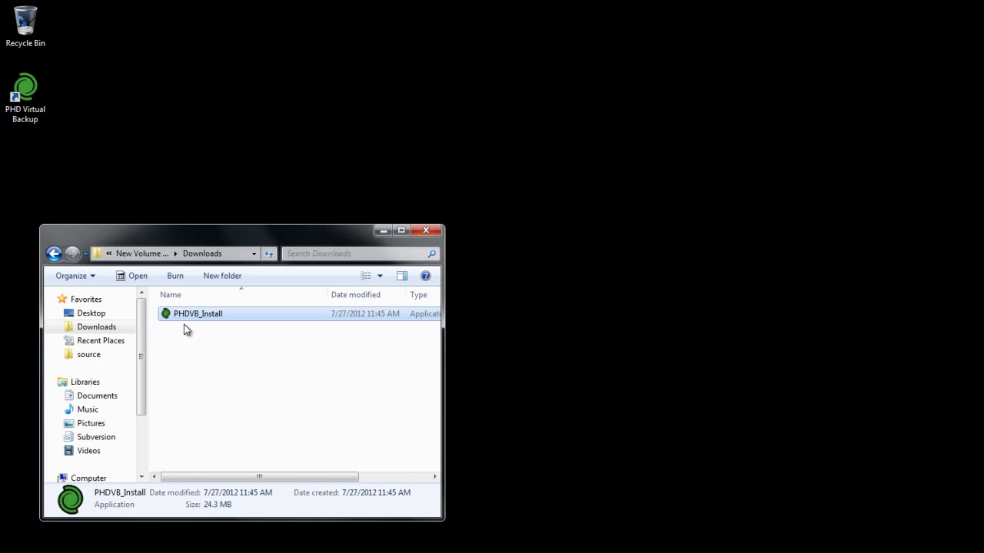
Run the PHDVB_Install installer, allow the unverified publisher, and advance past its first page.
{"action": "double_click", "coordinate": [216, 320]}
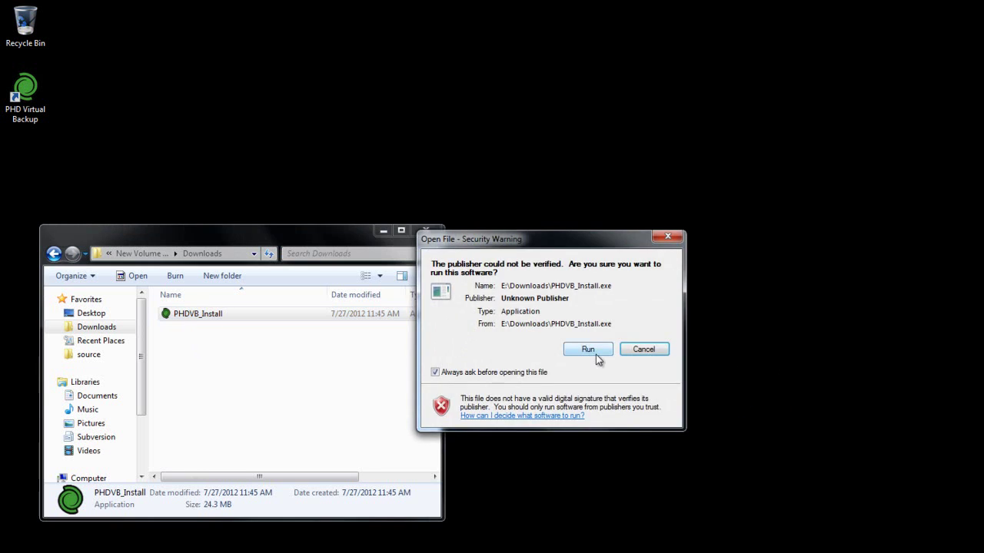
{"action": "left_click", "coordinate": [595, 353]}
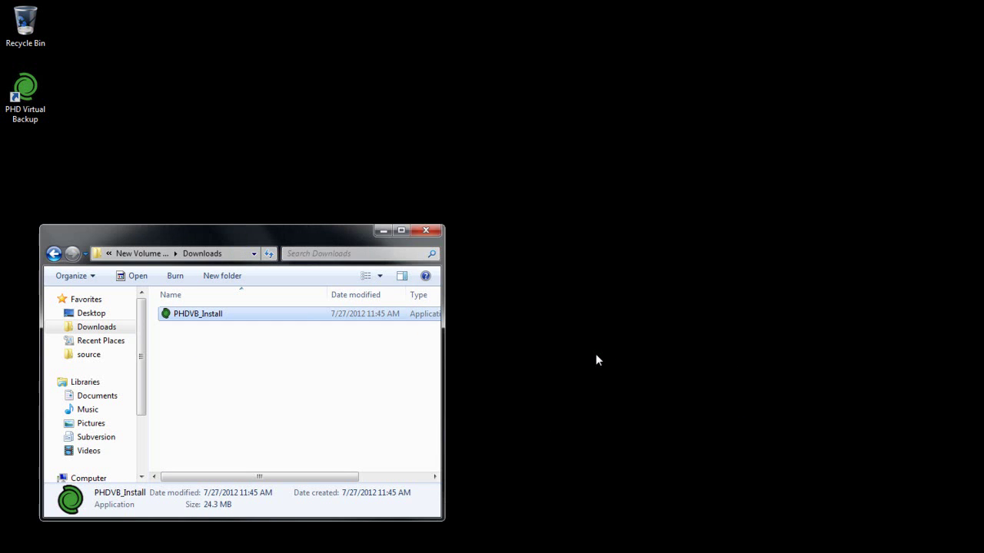
{"action": "left_click", "coordinate": [607, 454]}
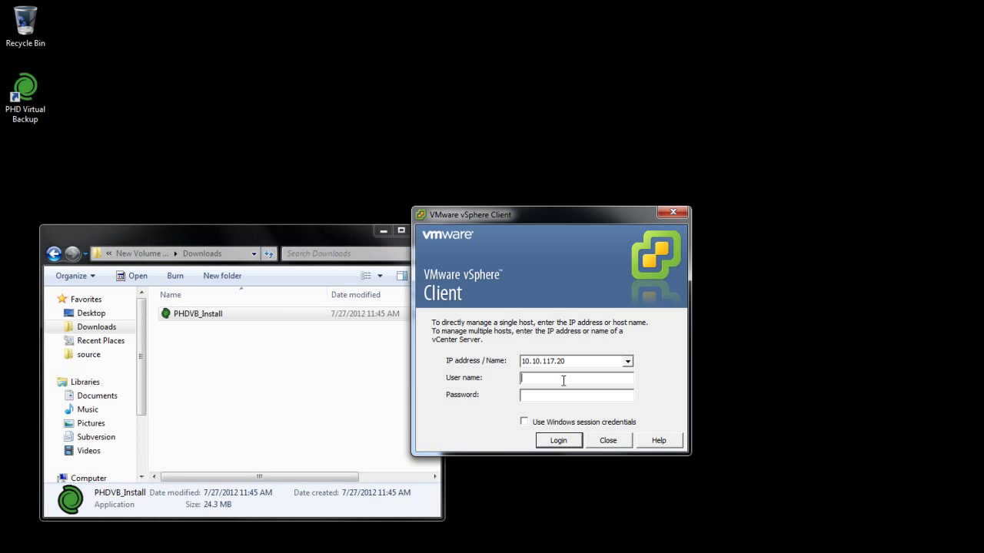
Log in to vCenter as administrator and start deploying the appliance from an OVF template.
{"action": "type", "text": "administrator"}
{"action": "key", "text": "Tab"}
{"action": "type", "text": "*********"}
{"action": "key", "text": "Return"}
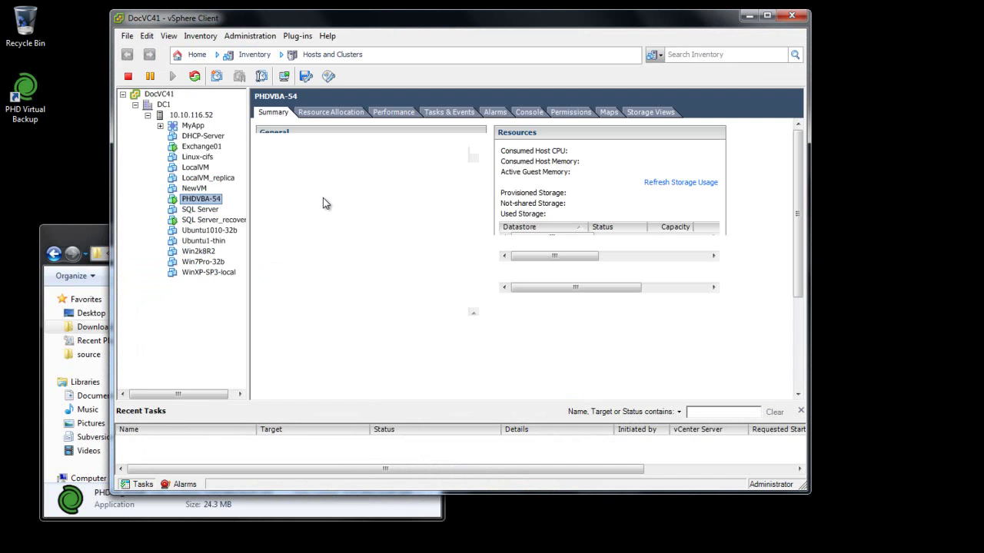
{"action": "left_click", "coordinate": [126, 37]}
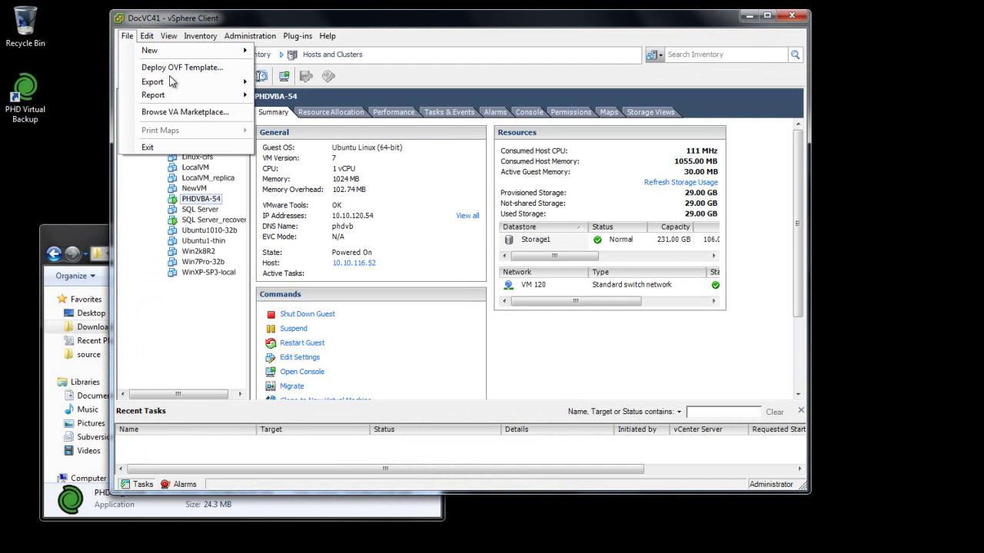
{"action": "left_click", "coordinate": [206, 70]}
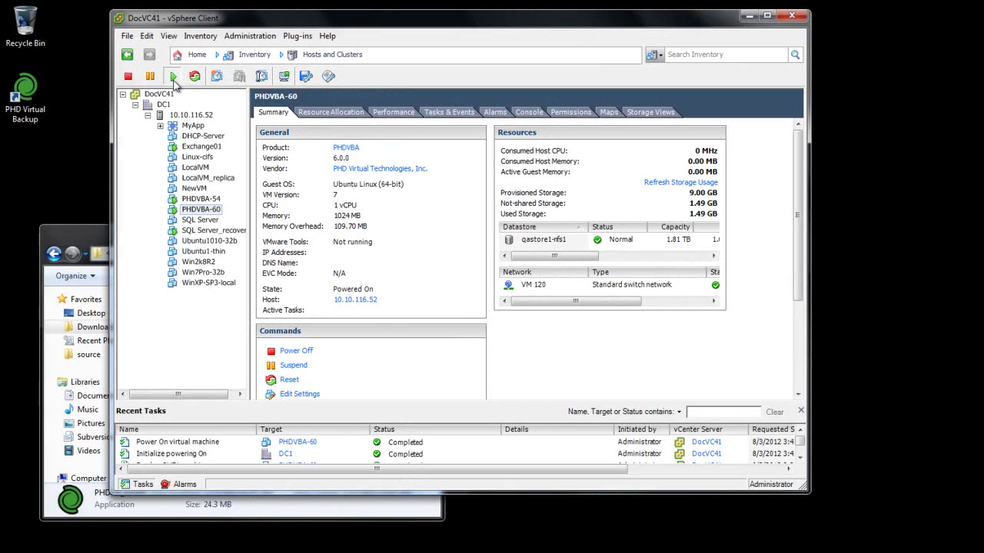
Launch the PHD Virtual Backup Console from the LocalVM_replica machine's context menu.
{"action": "left_click", "coordinate": [201, 179]}
{"action": "right_click", "coordinate": [201, 179]}
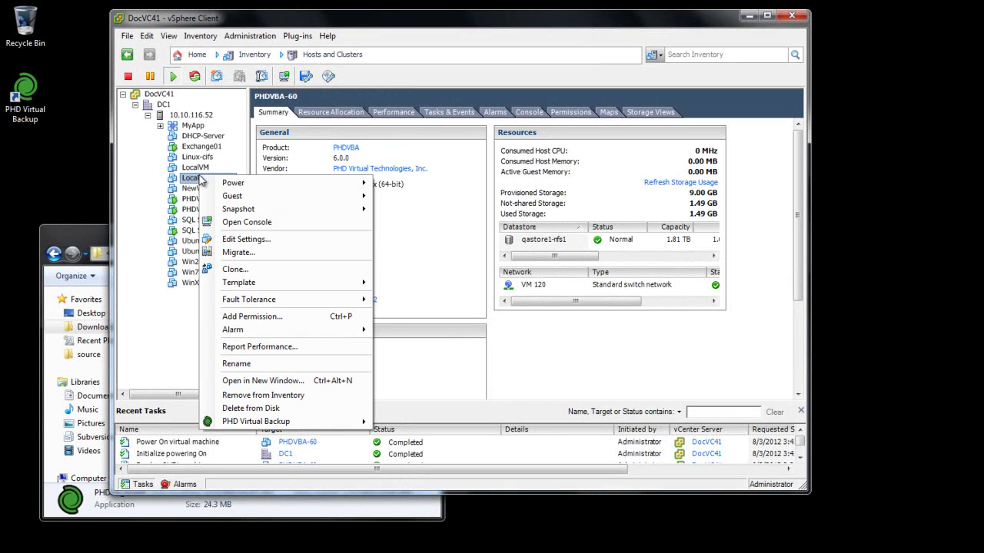
{"action": "mouse_move", "coordinate": [362, 421]}
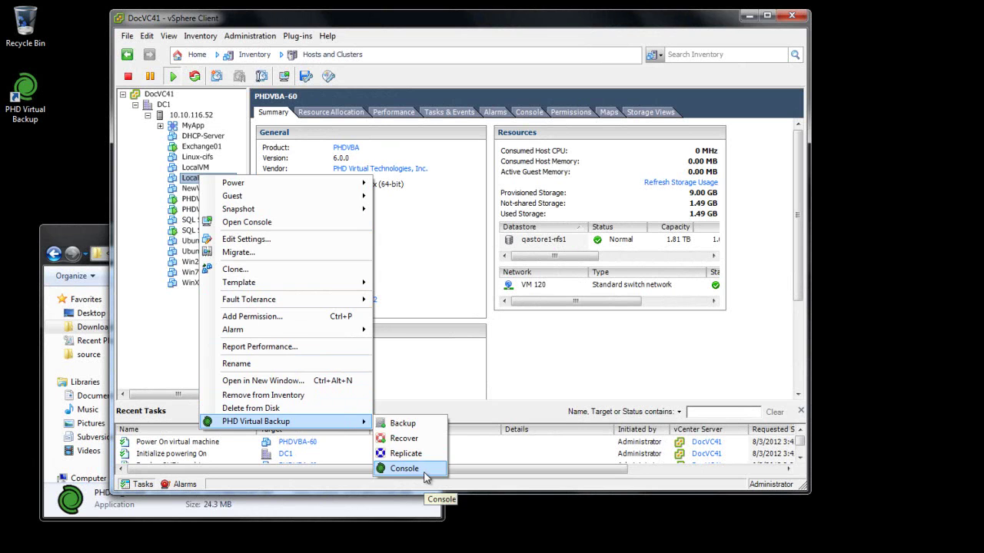
{"action": "left_click", "coordinate": [405, 468]}
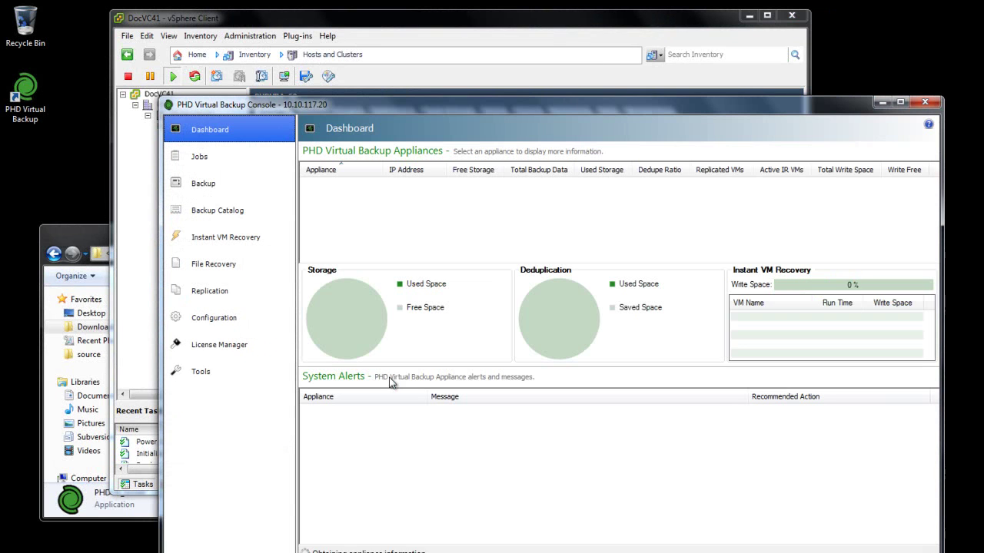
Move the console window up and left and show its Tools page.
{"action": "left_click_drag", "start_coordinate": [531, 101], "coordinate": [436, 35]}
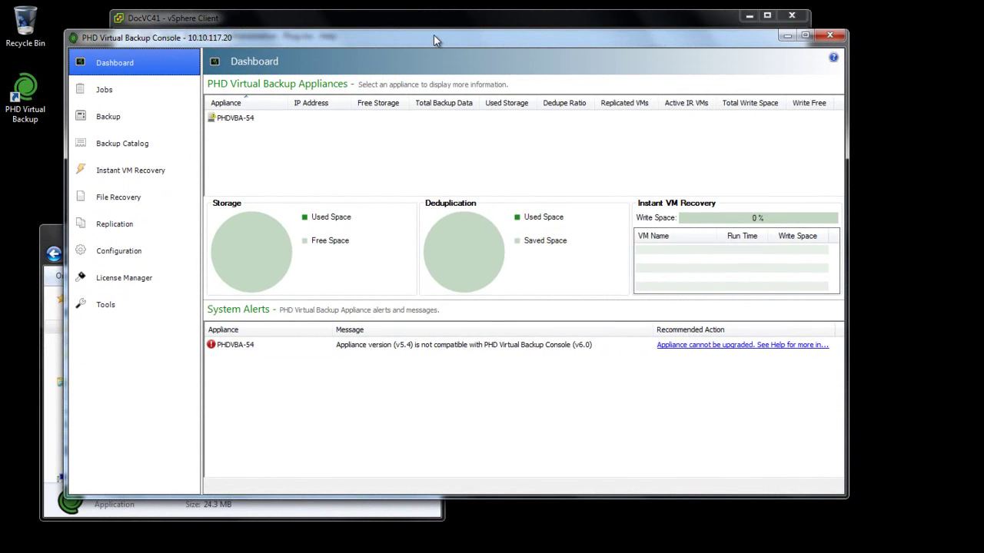
{"action": "left_click", "coordinate": [130, 306]}
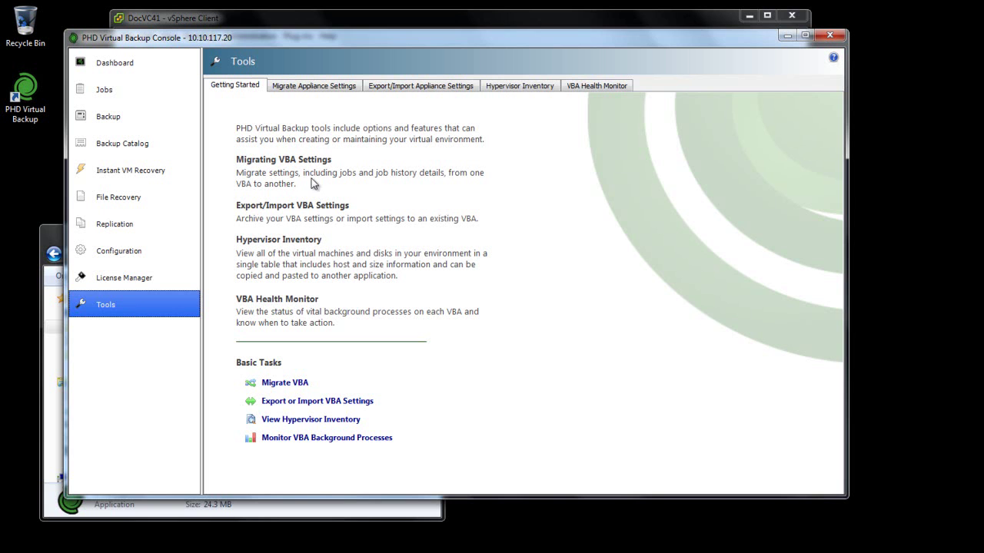
Migrate PHDVBA-54's settings to PHDVBA-60 with the source powered off, and confirm the restart.
{"action": "left_click", "coordinate": [346, 89]}
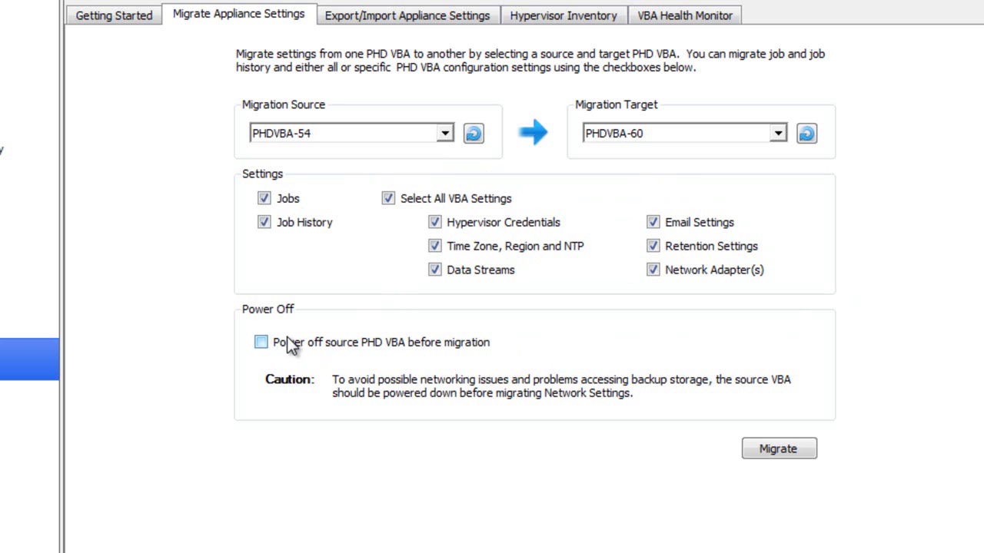
{"action": "left_click", "coordinate": [263, 343]}
{"action": "left_click", "coordinate": [794, 453]}
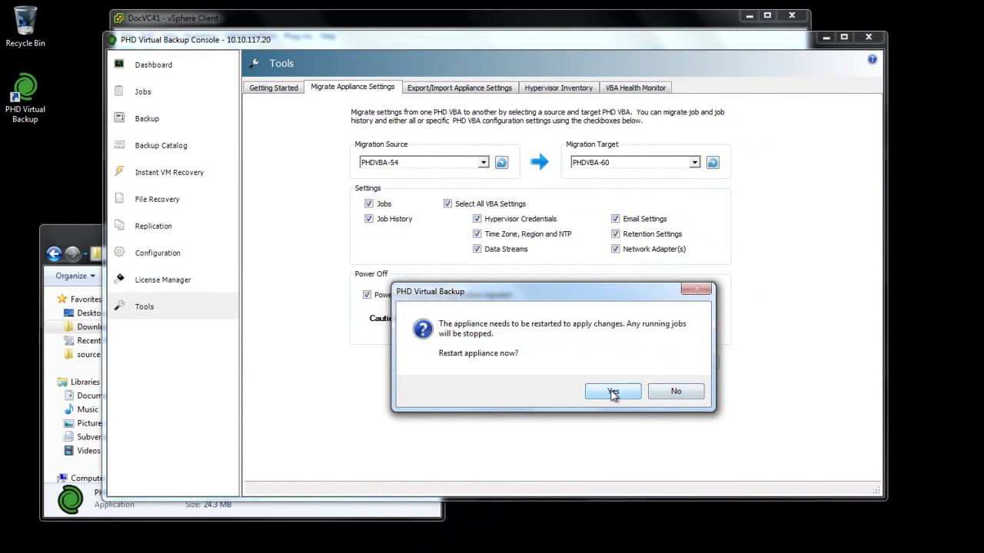
{"action": "left_click", "coordinate": [614, 391]}
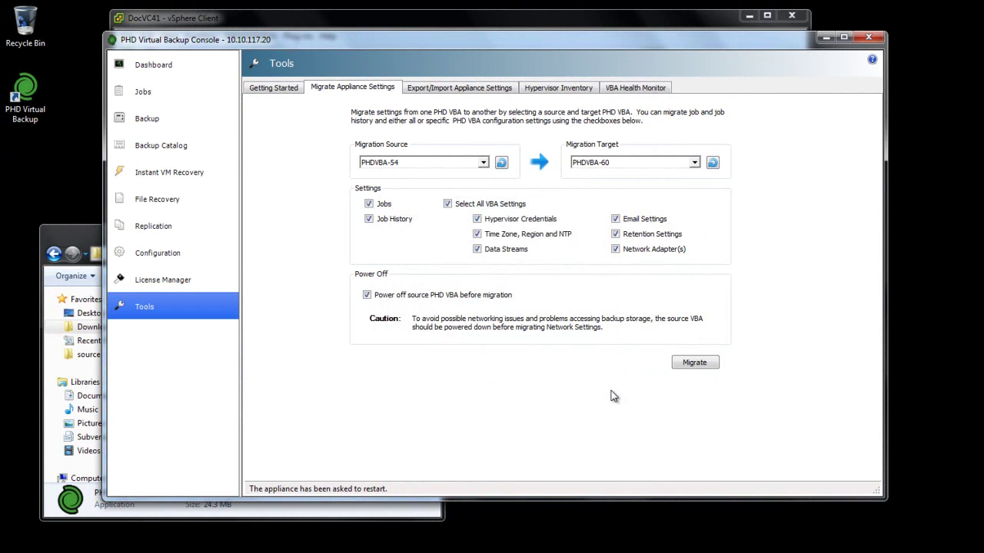
Check PHDVBA-60's network and email settings and its three migrated jobs, then return to vSphere Client.
{"action": "left_click", "coordinate": [172, 253]}
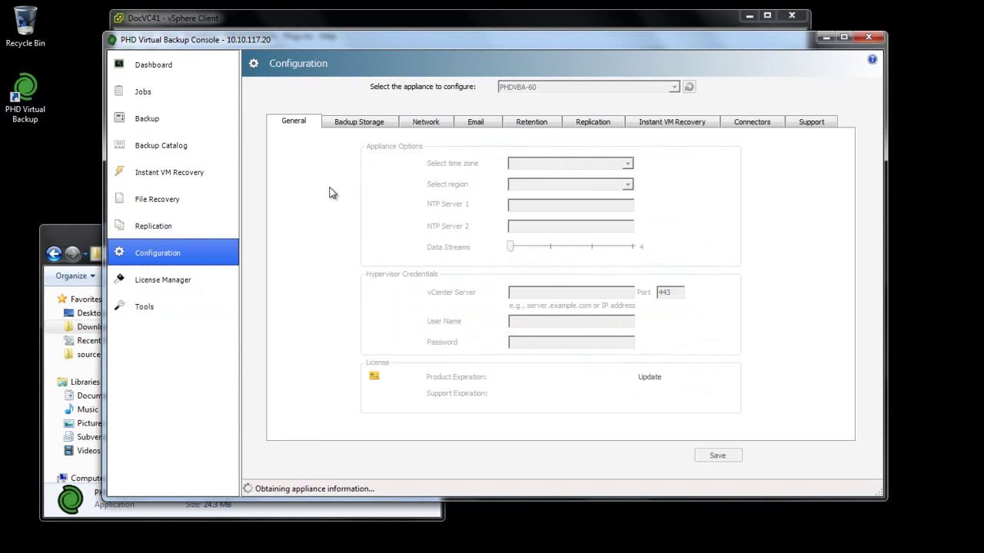
{"action": "left_click", "coordinate": [419, 124]}
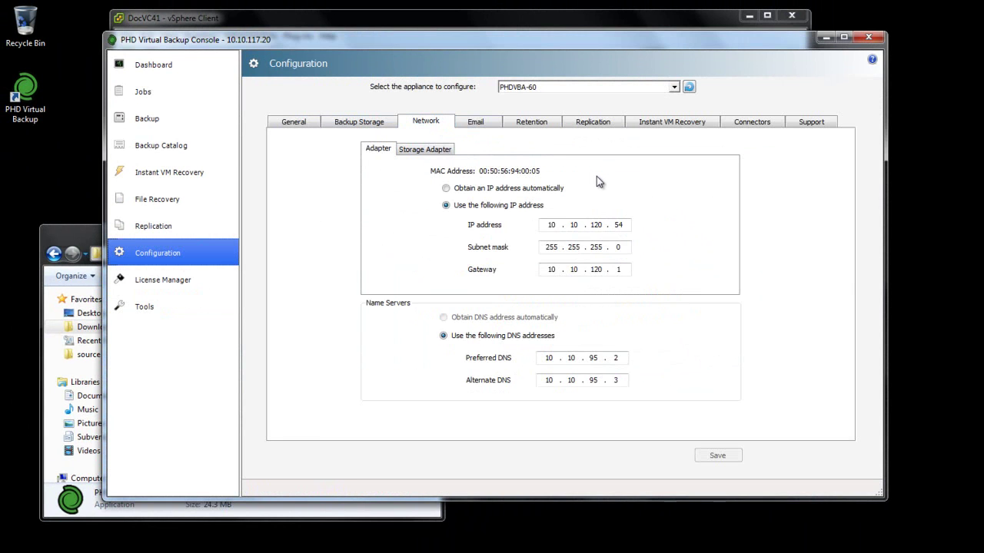
{"action": "left_click", "coordinate": [486, 124]}
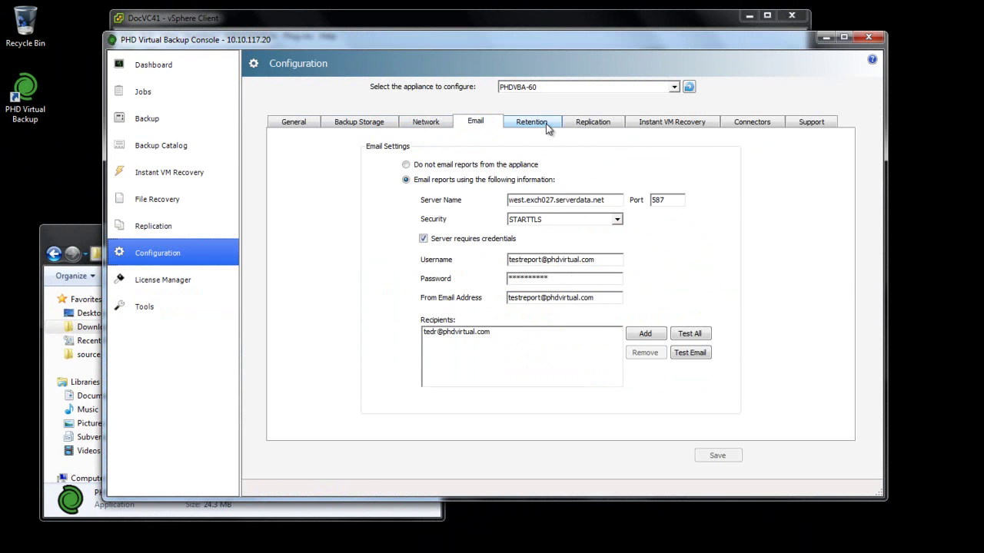
{"action": "left_click", "coordinate": [156, 96]}
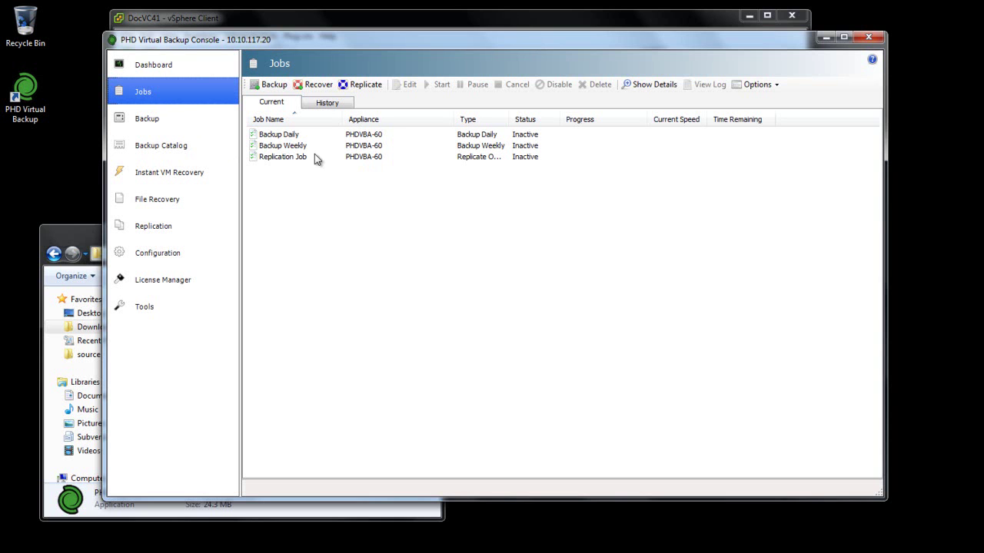
{"action": "left_click", "coordinate": [176, 254]}
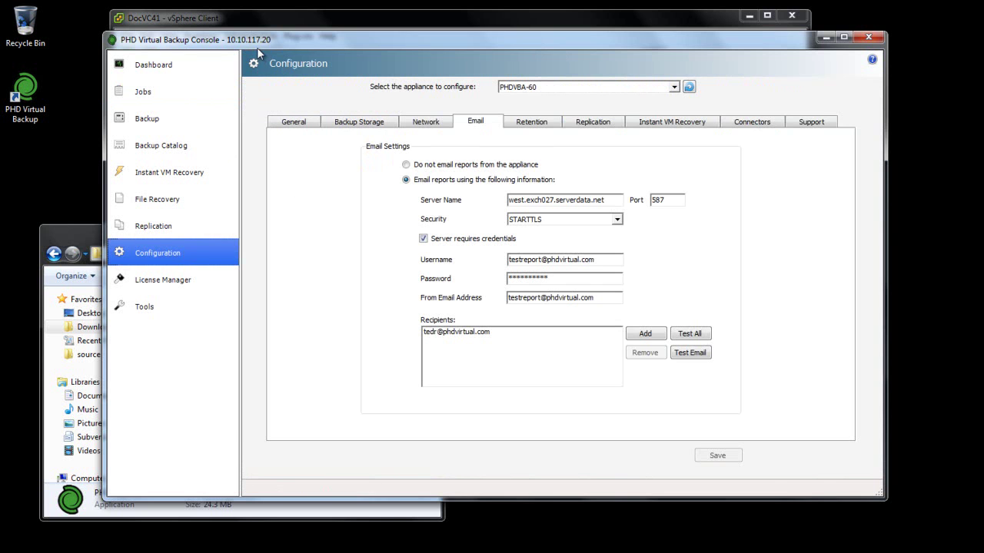
{"action": "left_click", "coordinate": [288, 24]}
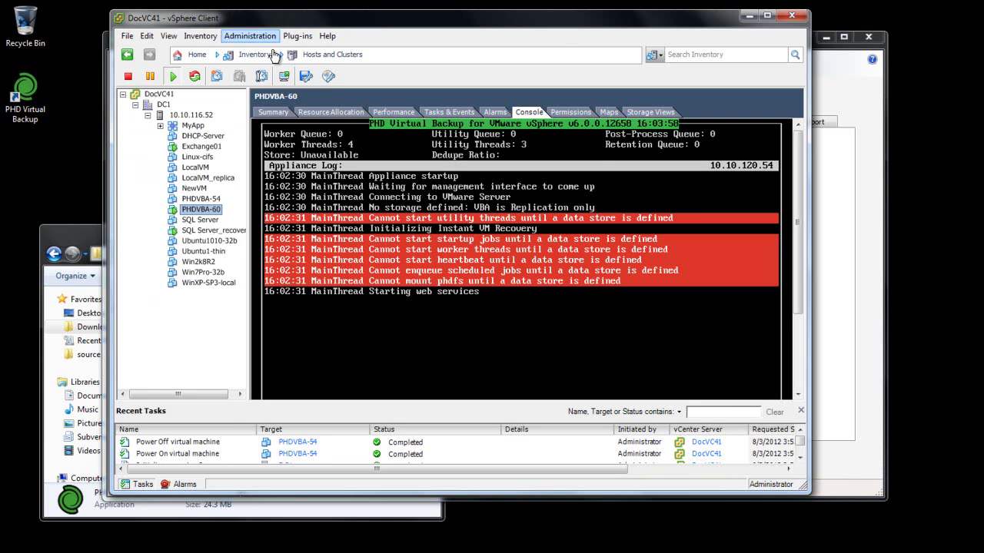
Remove the 20 GB Hard disk 2 from PHDVBA-54 without deleting it, then open PHDVBA-60's settings.
{"action": "right_click", "coordinate": [204, 200]}
{"action": "left_click", "coordinate": [251, 262]}
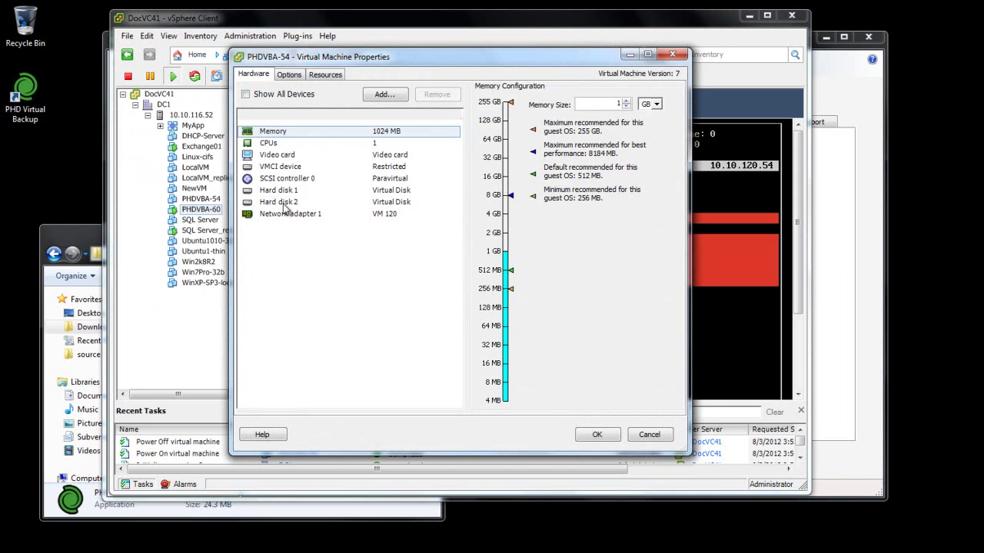
{"action": "left_click", "coordinate": [282, 203]}
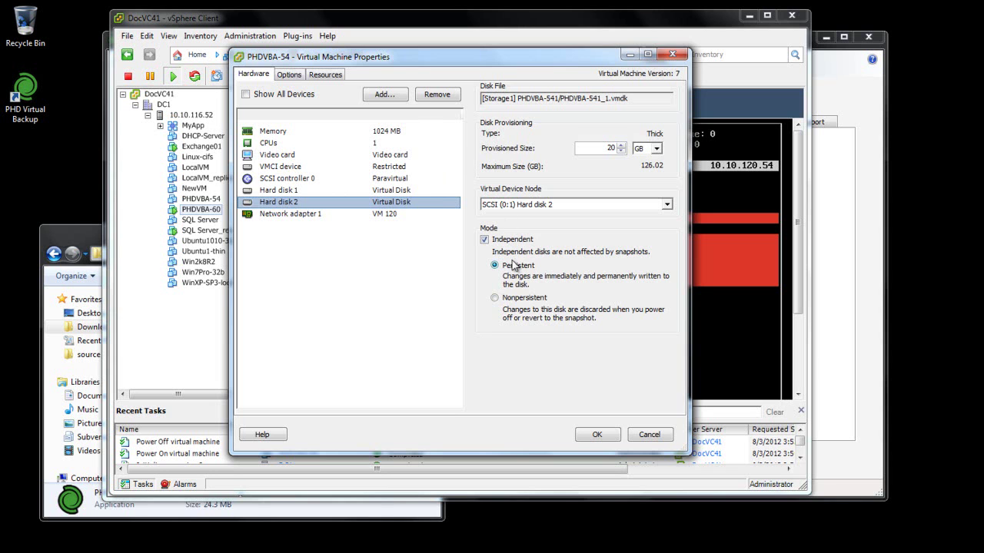
{"action": "left_click", "coordinate": [433, 99]}
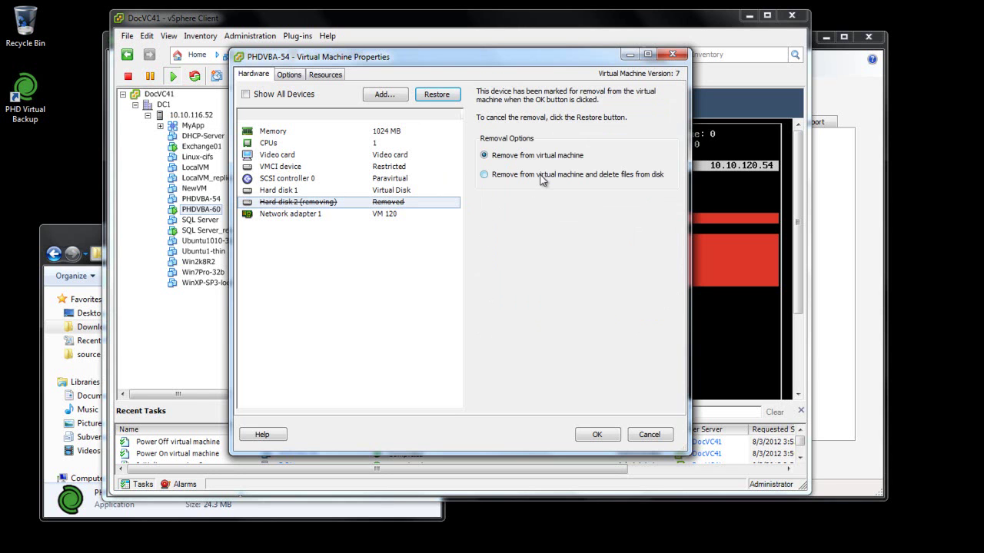
{"action": "left_click", "coordinate": [602, 436]}
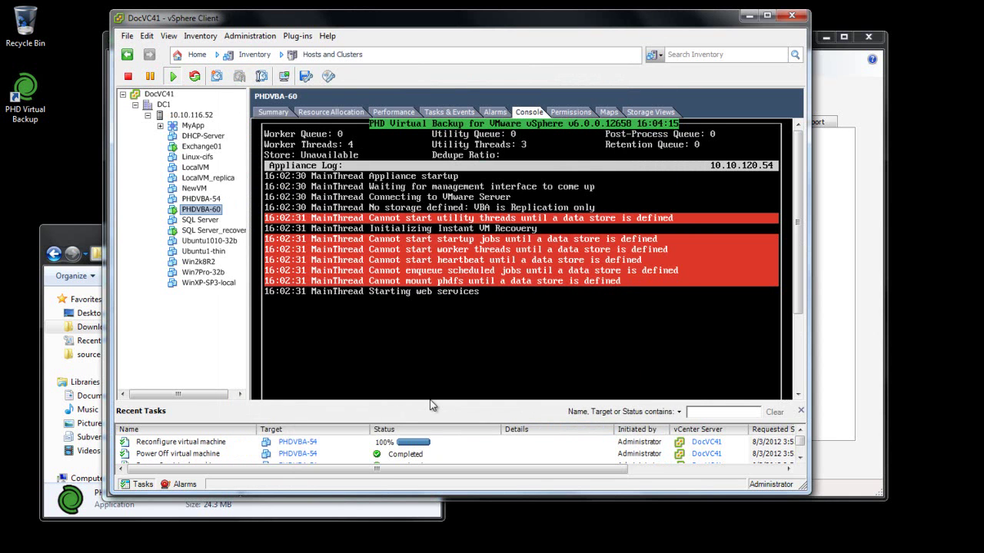
{"action": "right_click", "coordinate": [210, 211]}
{"action": "left_click", "coordinate": [257, 274]}
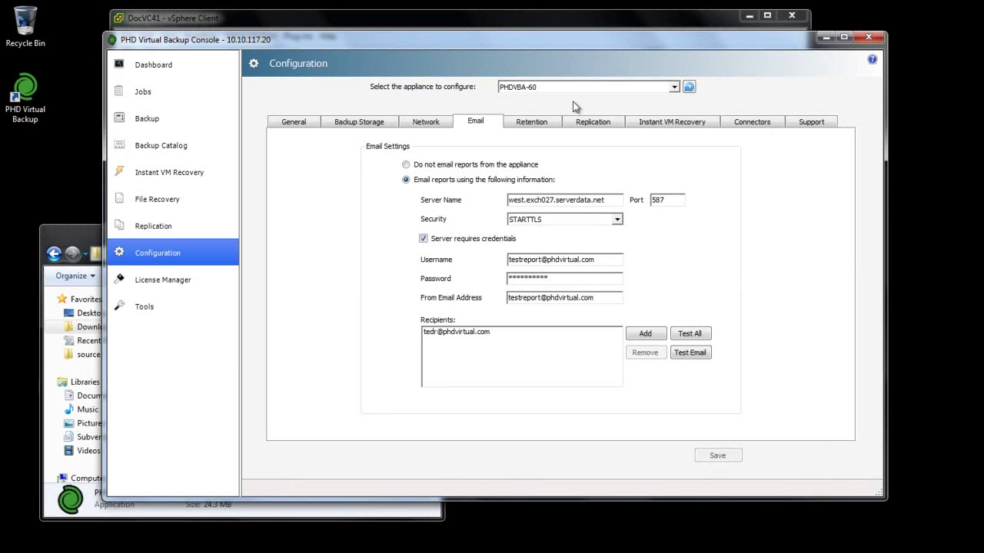
Set backup storage to Attached Virtual Disk(s) using the 20 GB bds-vol disk.
{"action": "left_click", "coordinate": [375, 129]}
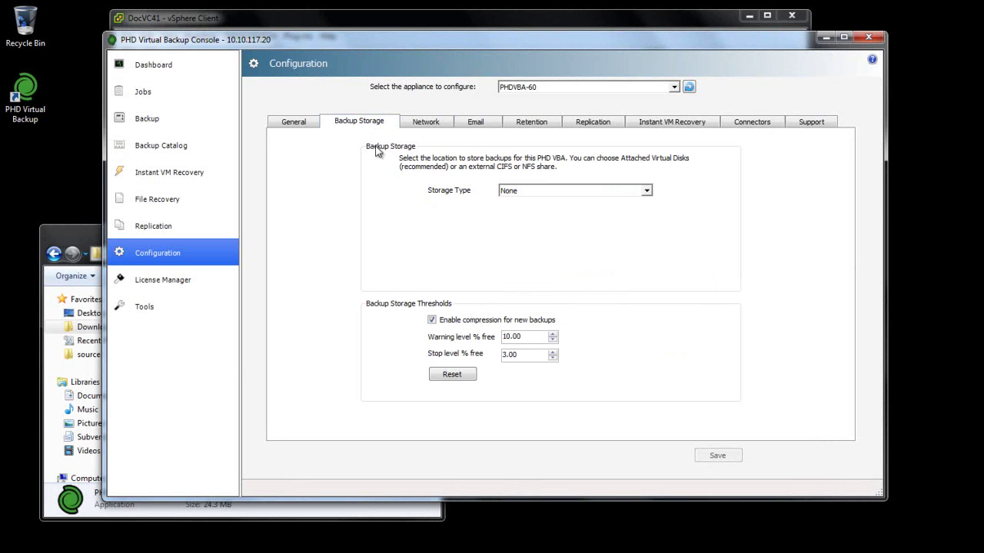
{"action": "left_click", "coordinate": [649, 189]}
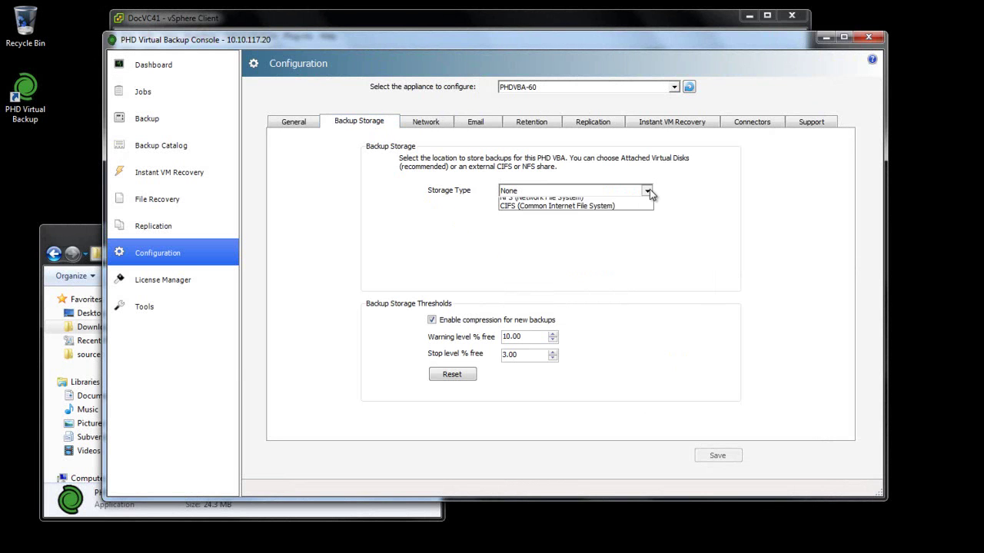
{"action": "left_click", "coordinate": [588, 212]}
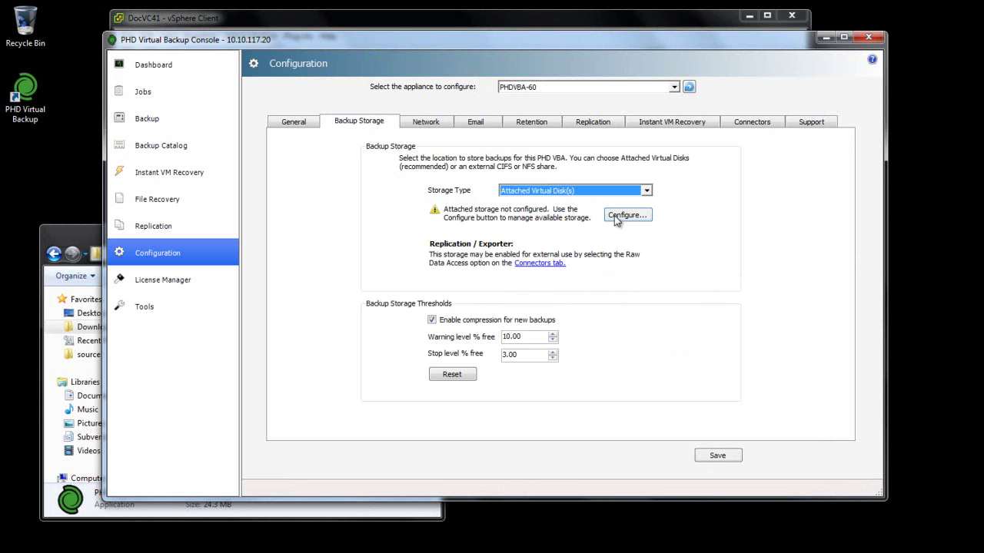
{"action": "left_click", "coordinate": [628, 216]}
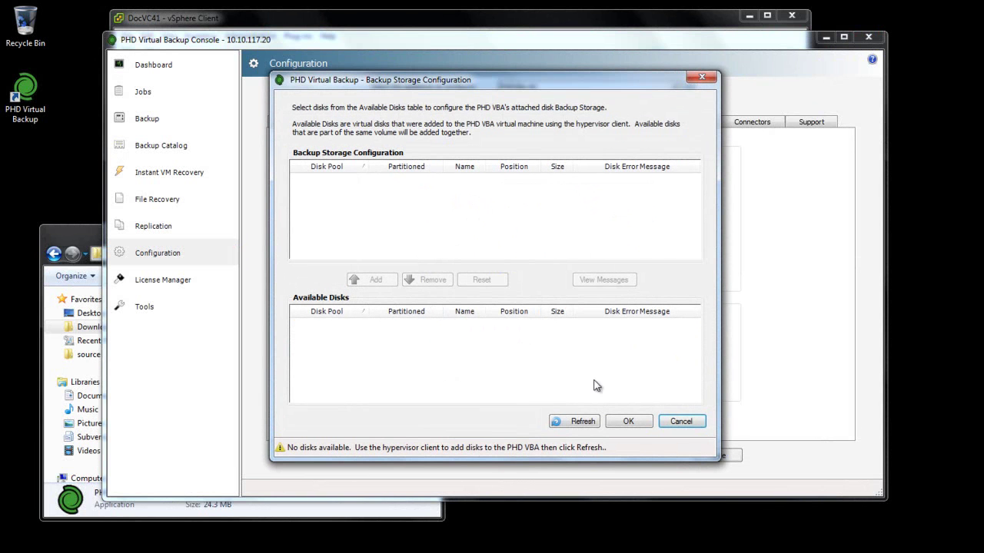
{"action": "left_click", "coordinate": [575, 419]}
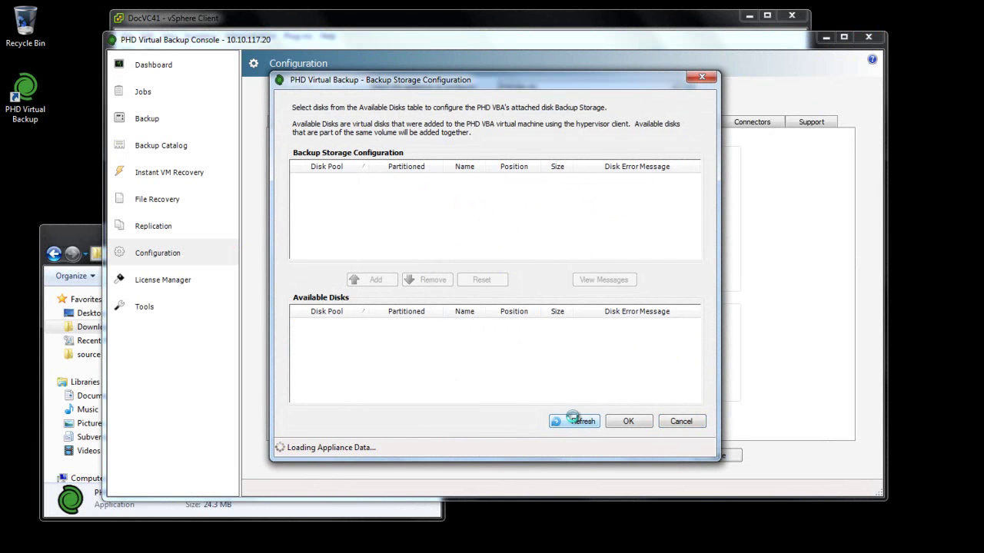
{"action": "left_click", "coordinate": [456, 327]}
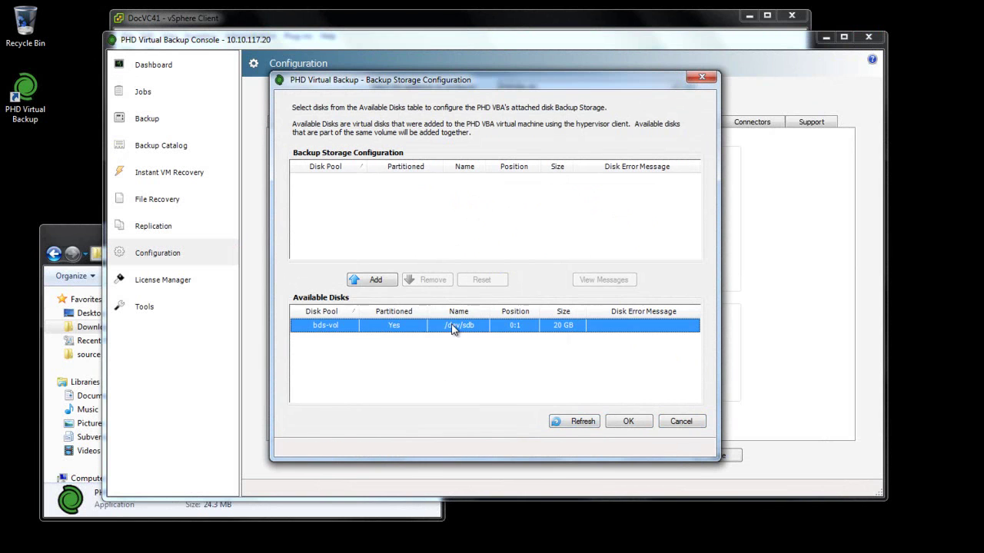
{"action": "left_click", "coordinate": [372, 280]}
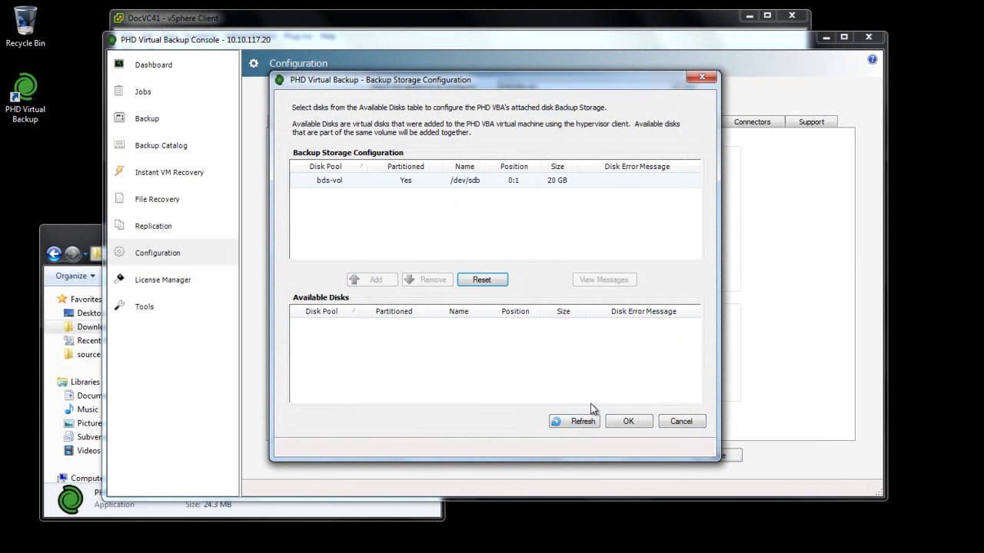
{"action": "left_click", "coordinate": [638, 423]}
Save the configuration, confirm the appliance restart, and go to the Backup Catalog.
{"action": "left_click", "coordinate": [723, 456]}
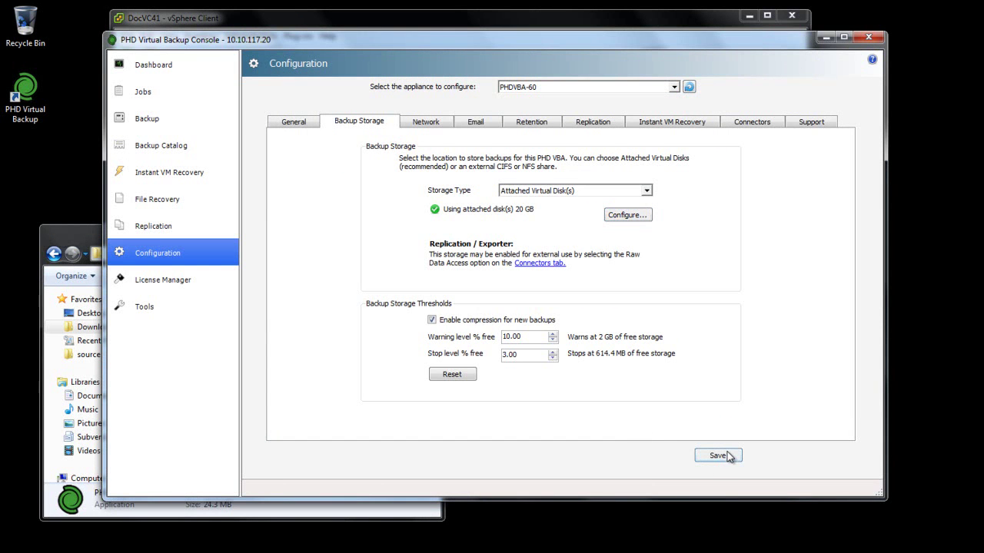
{"action": "left_click", "coordinate": [624, 398]}
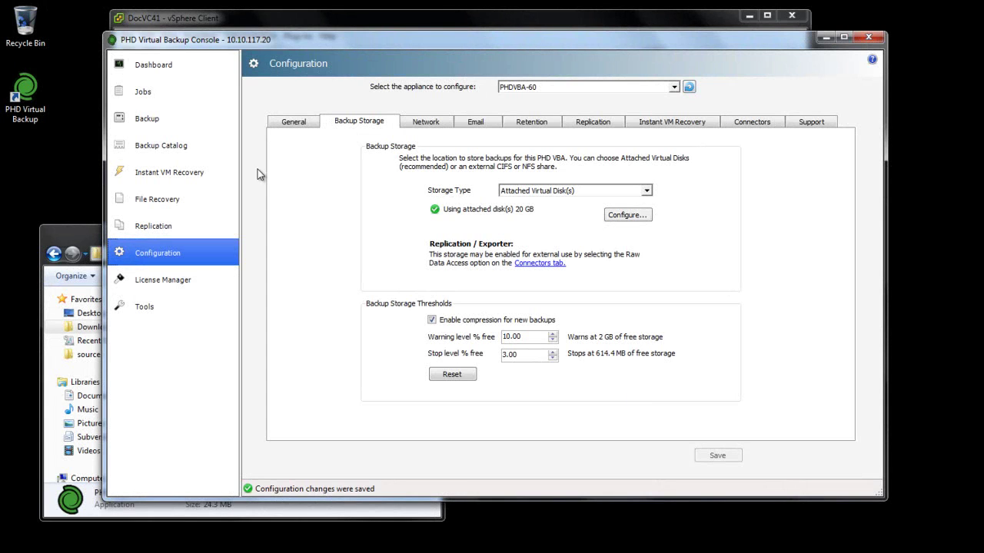
{"action": "left_click", "coordinate": [171, 146]}
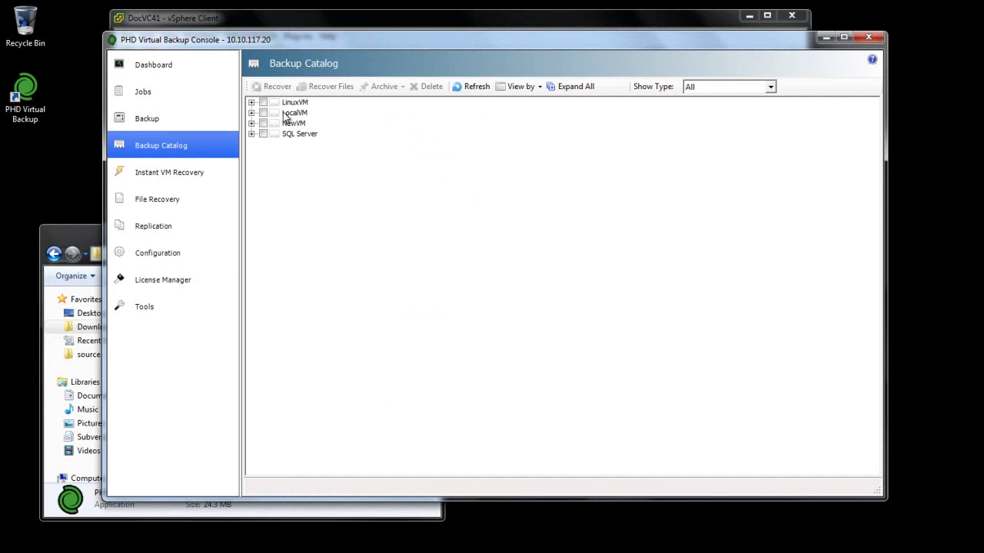
Expand all Backup Catalog entries to reveal every VM's restore points.
{"action": "left_click", "coordinate": [572, 90]}
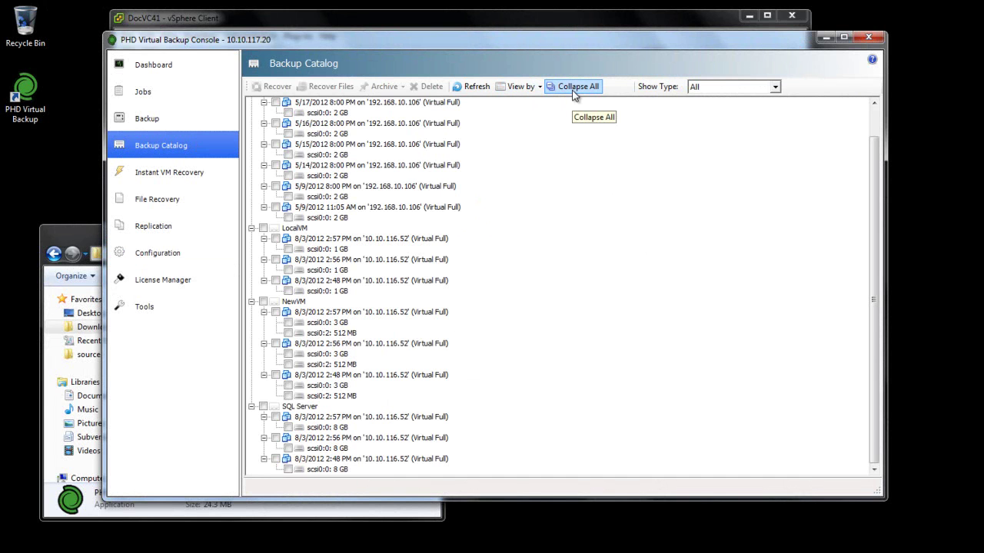